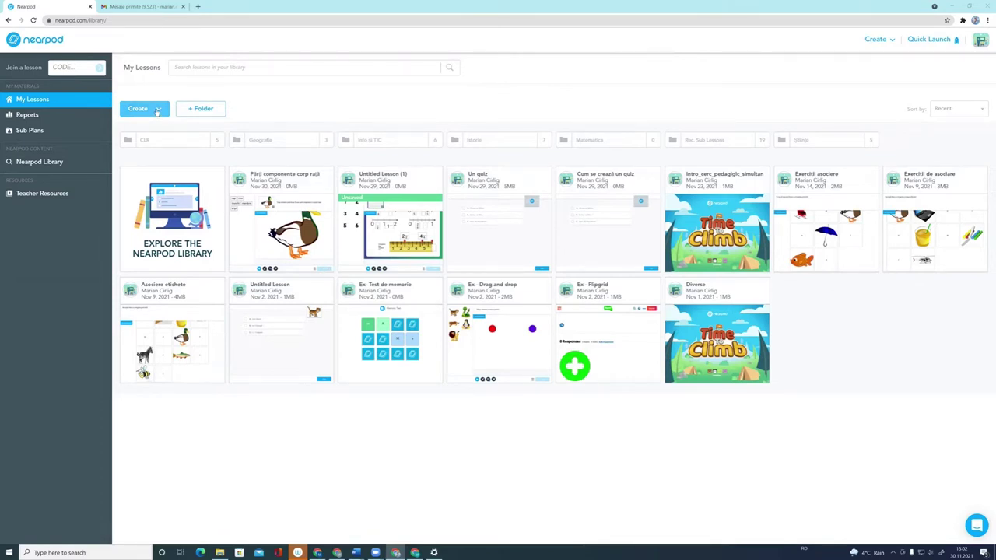
Create a new Drag & Drop quick-start activity from the lesson library.
left_click(157, 111)
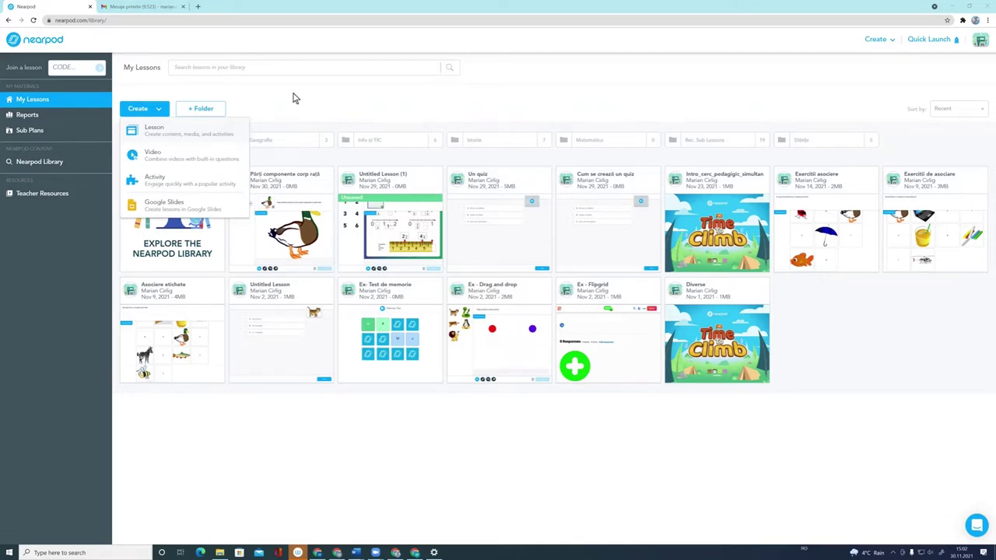
left_click(167, 184)
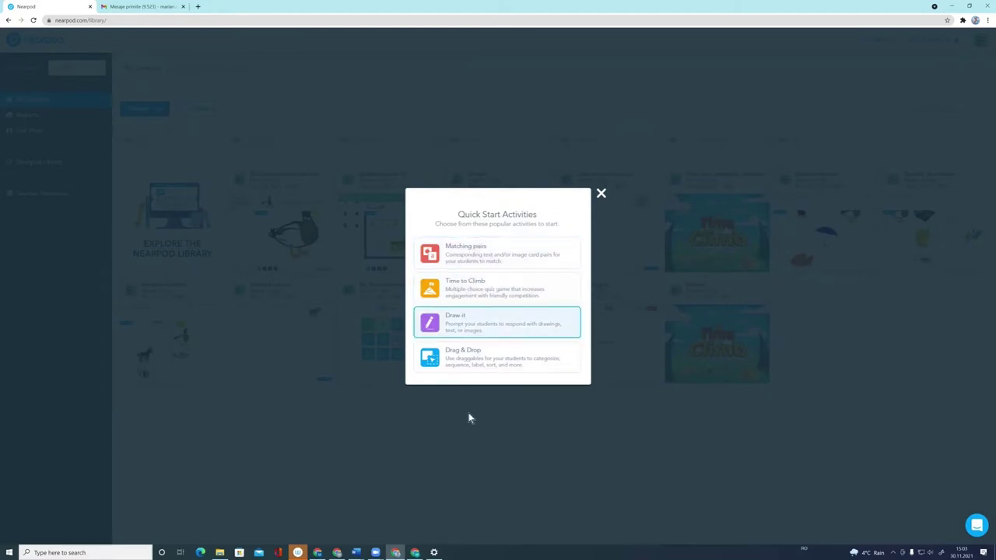
left_click(463, 359)
left_click(464, 359)
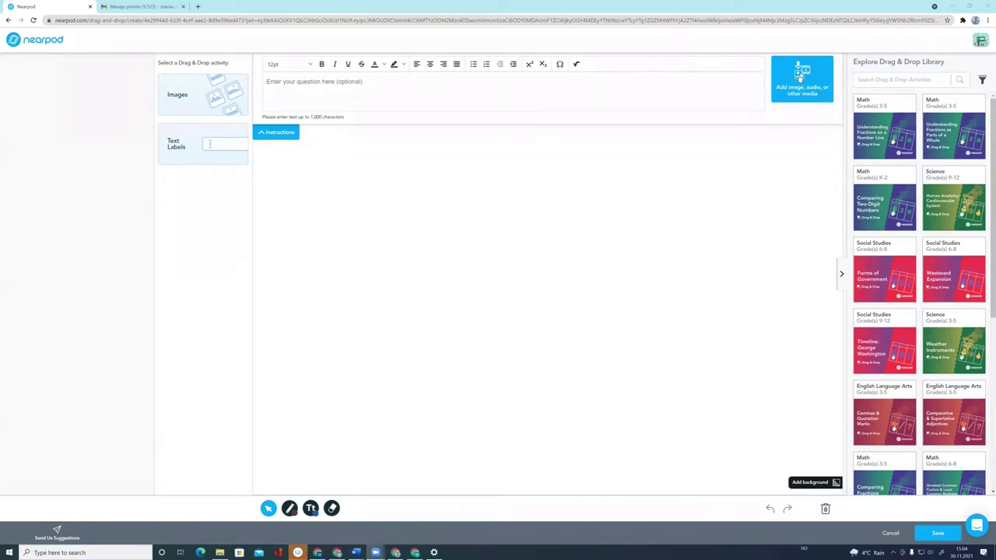
Check the media types available for the question and collapse the Drag & Drop Library.
left_click(800, 76)
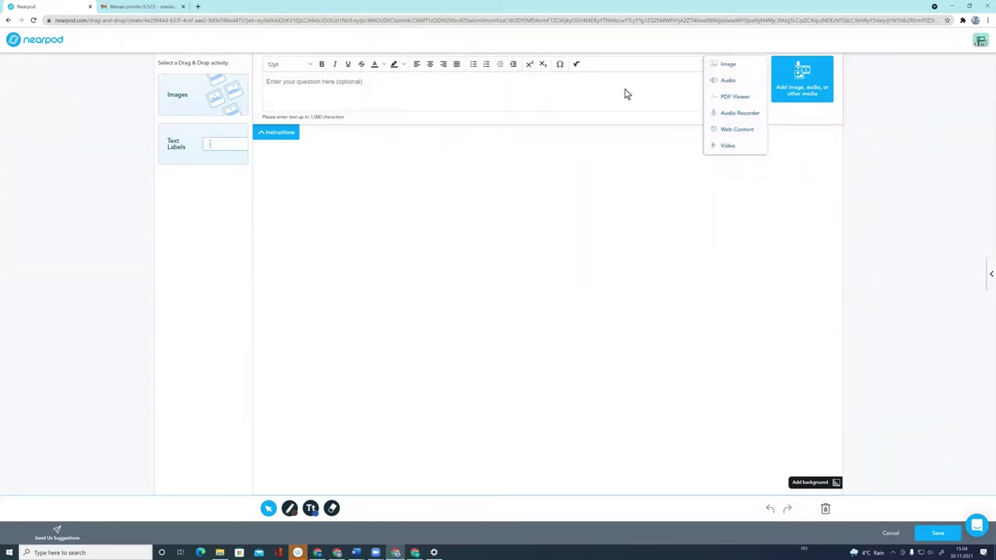
left_click(989, 278)
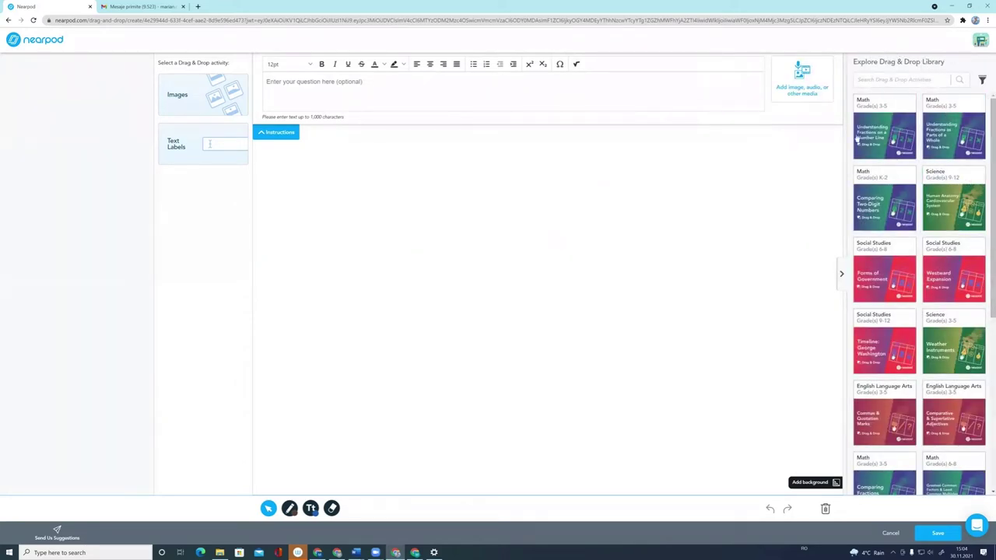
left_click(840, 274)
left_click(989, 276)
left_click(840, 275)
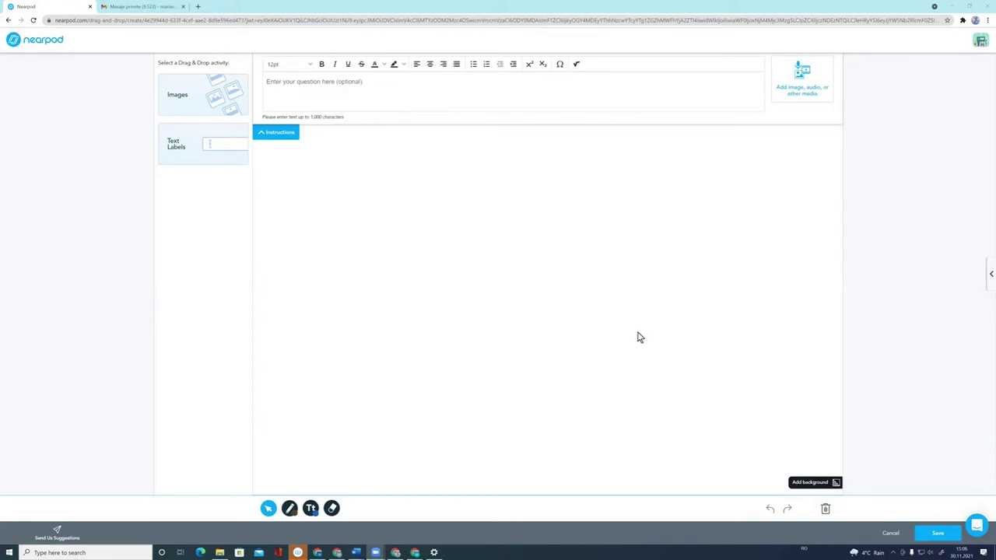
Enter the activity question "Trage eticheta potrivită peste fiecare parte componentă a corpului.".
left_click(296, 81)
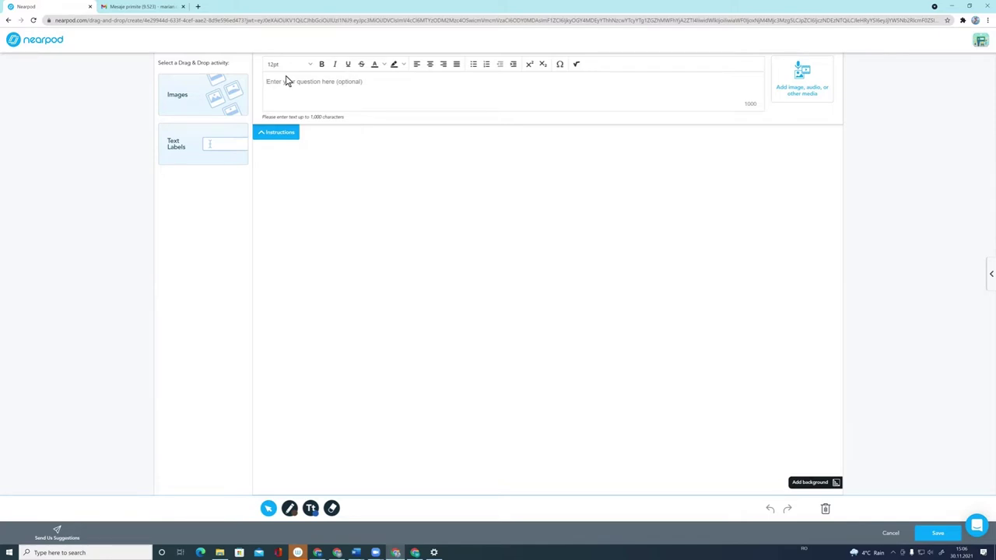
type("Trage ")
type("sageta")
type(" potrivit")
type("ă peste f")
type("iecare ")
type("parte compo")
type("nent")
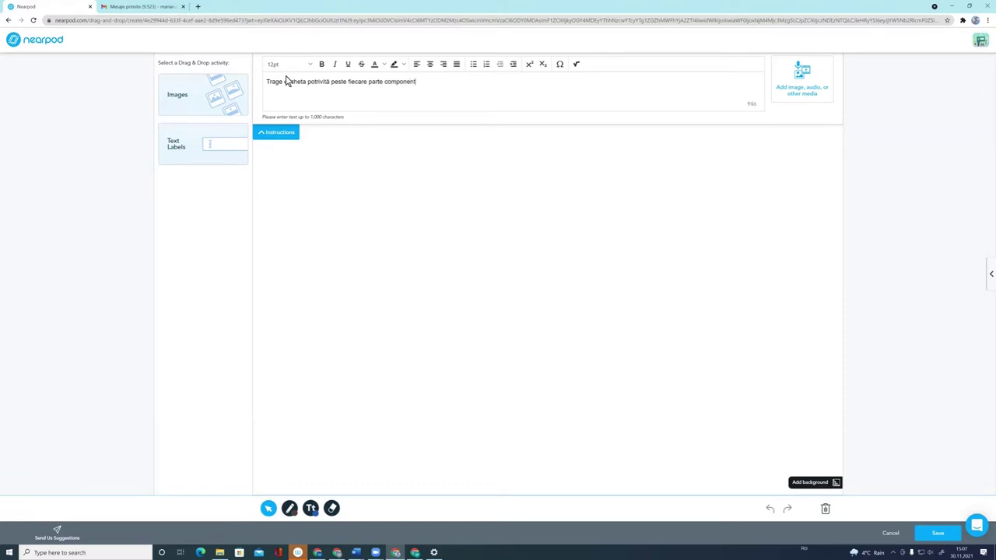
type("ă a corpului.")
left_click_drag(450, 81, 262, 80)
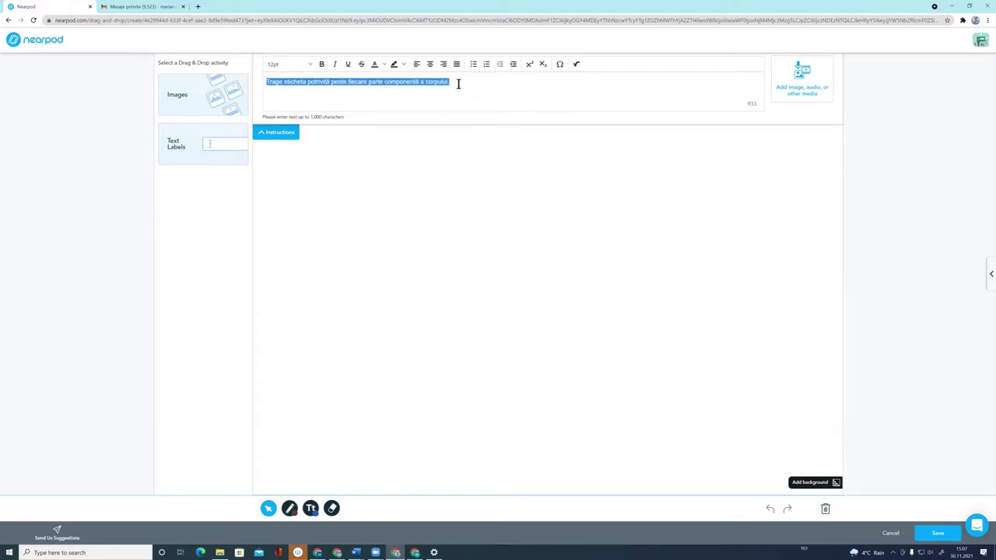
left_click(514, 93)
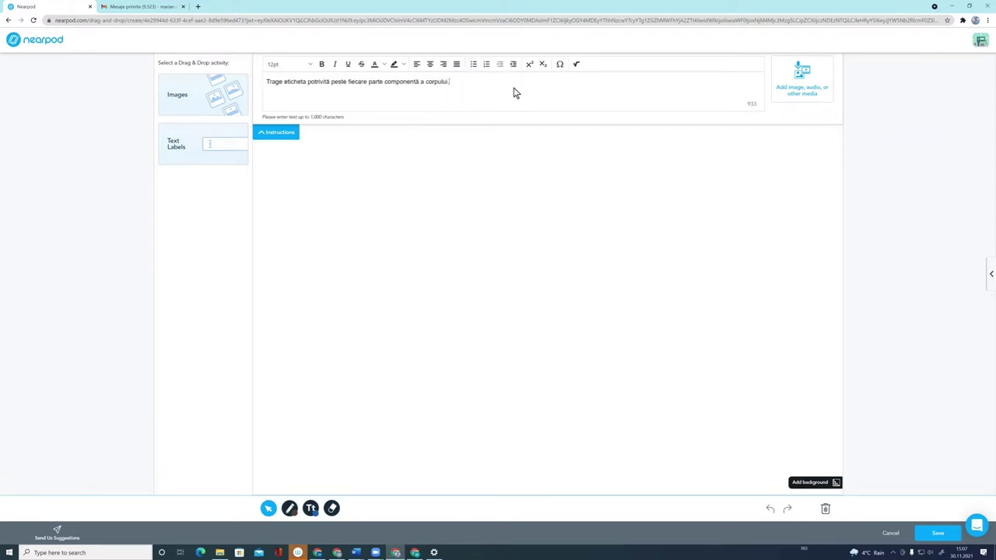
left_click(576, 66)
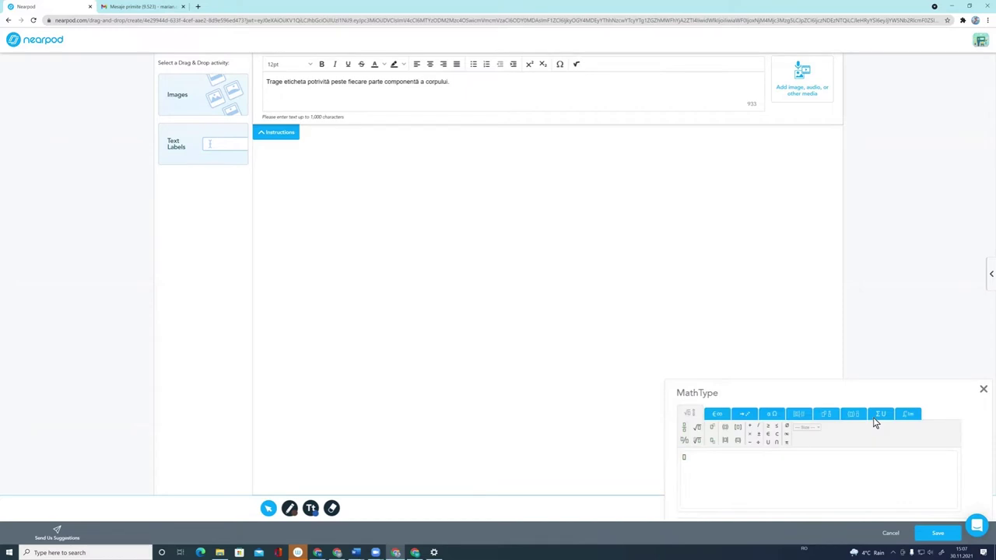
left_click(984, 390)
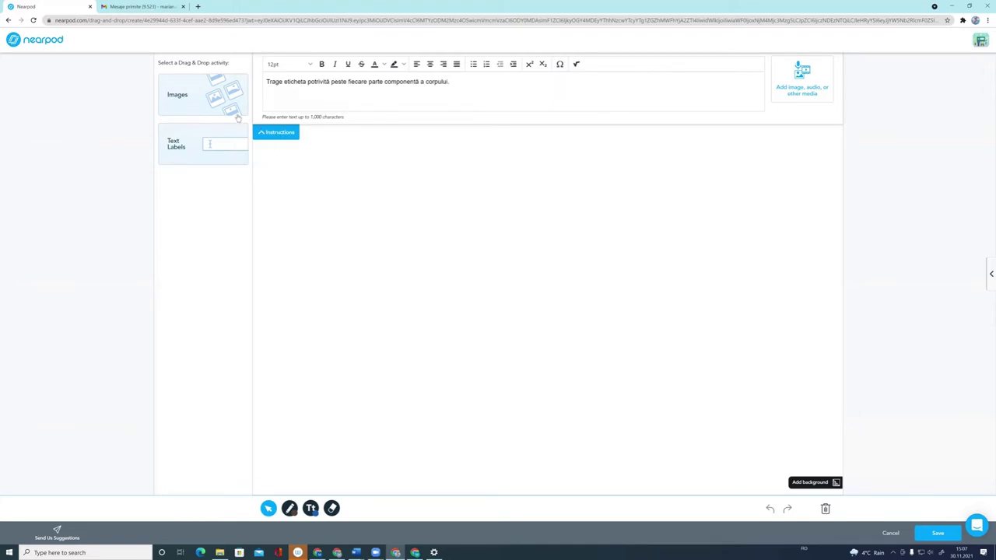
Collapse the question instructions and upload the duck image "rata" from the Foto resurse folder as the activity background.
left_click(280, 134)
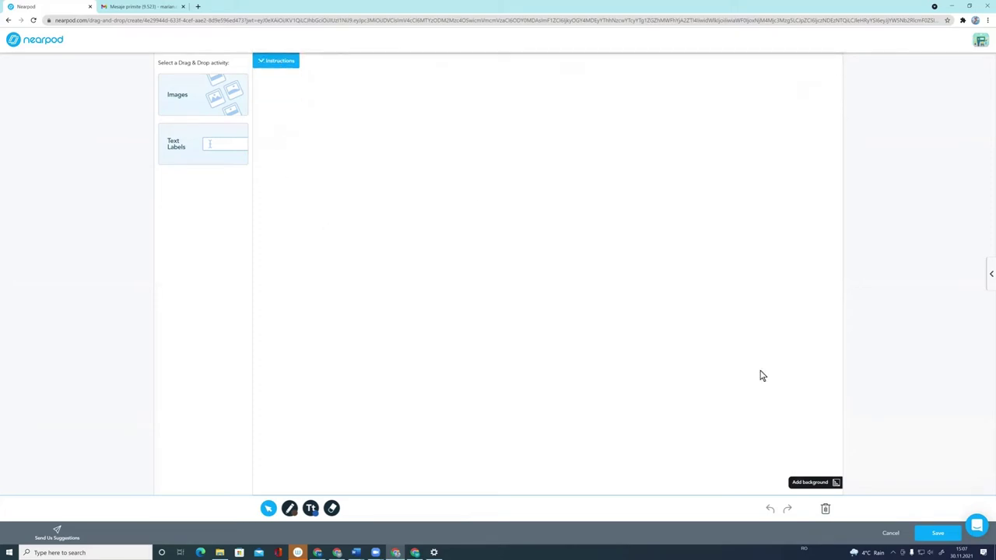
left_click(802, 485)
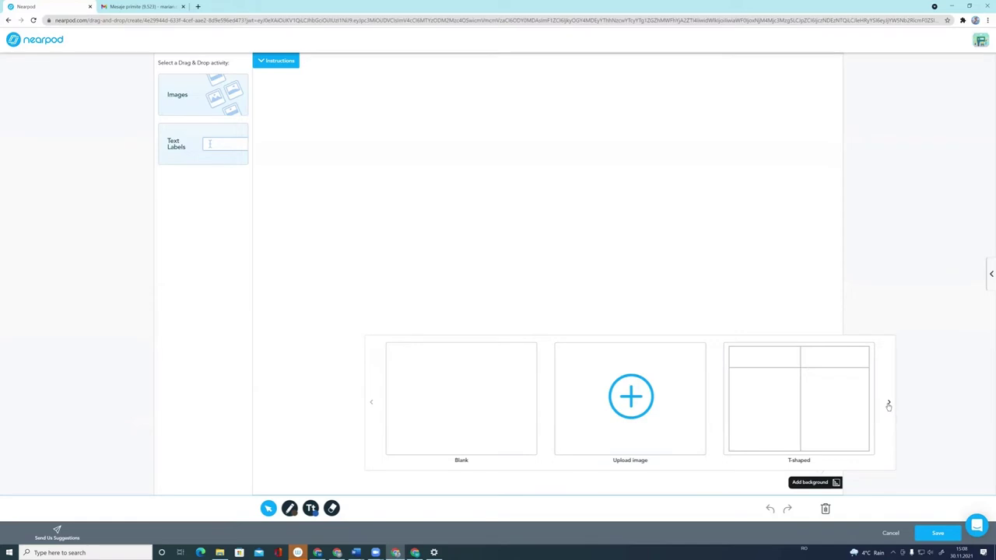
left_click(889, 405)
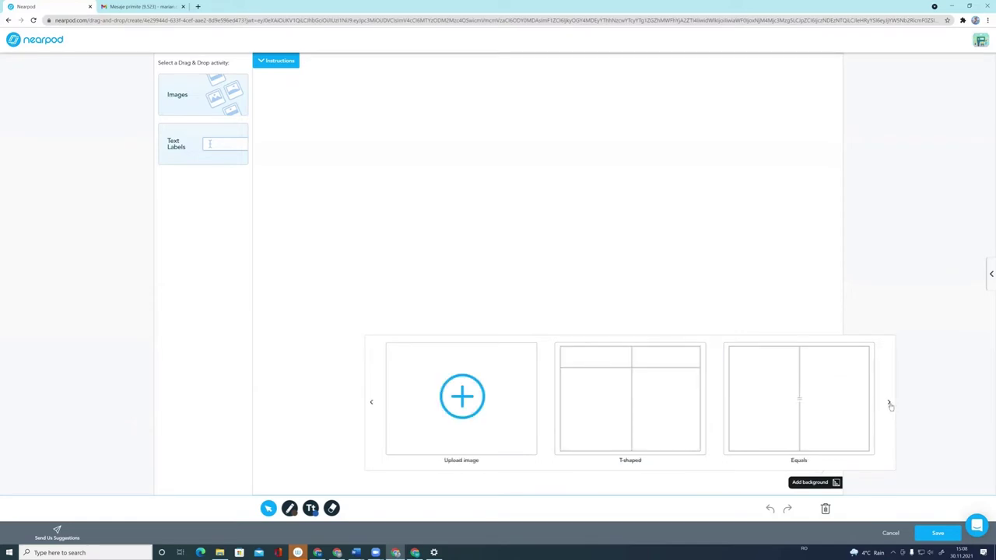
left_click(889, 405)
left_click(890, 406)
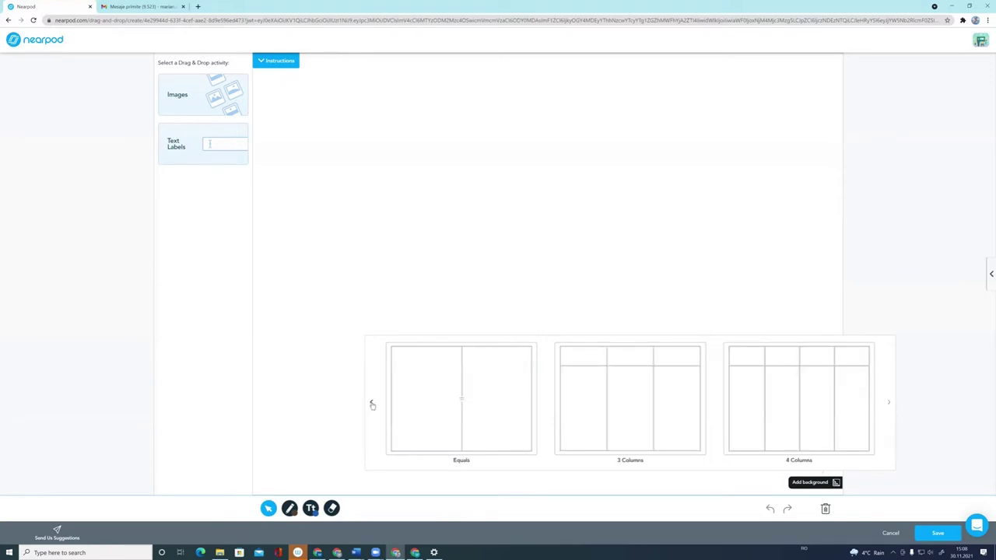
left_click(372, 405)
left_click(372, 406)
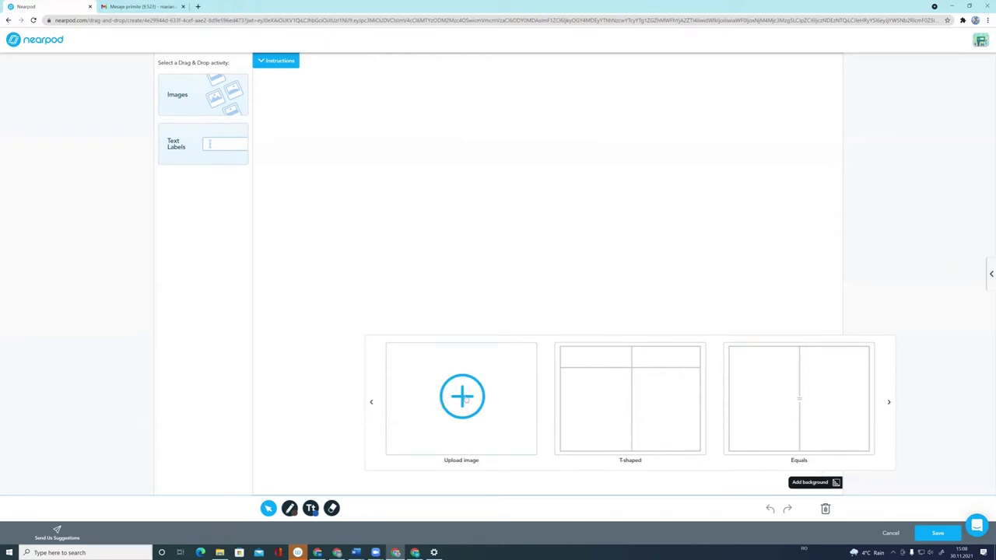
left_click(372, 404)
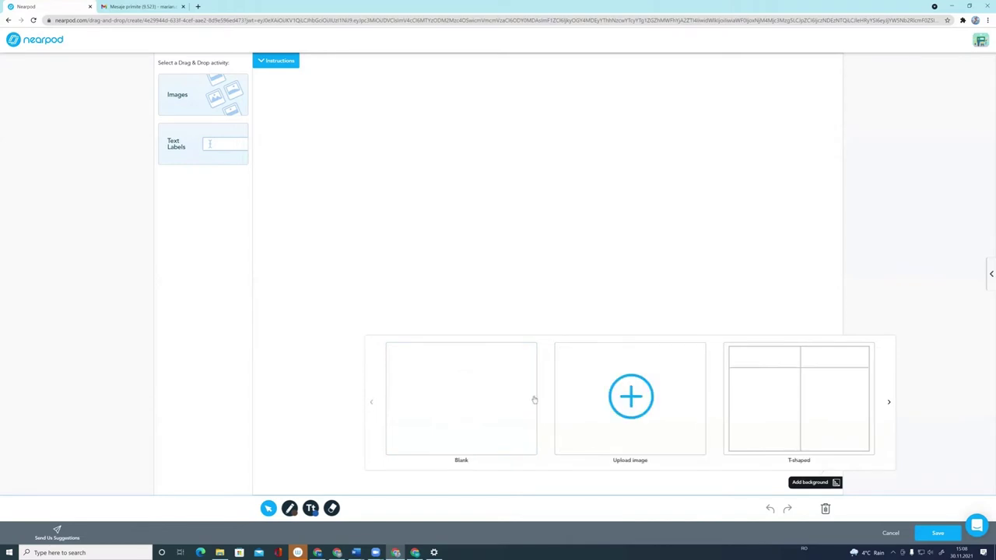
left_click(632, 400)
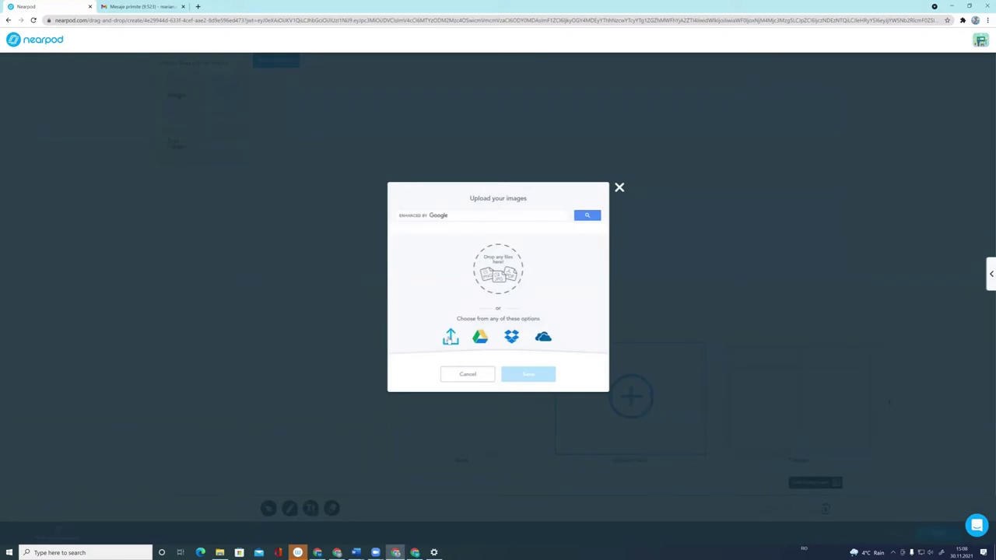
left_click(451, 340)
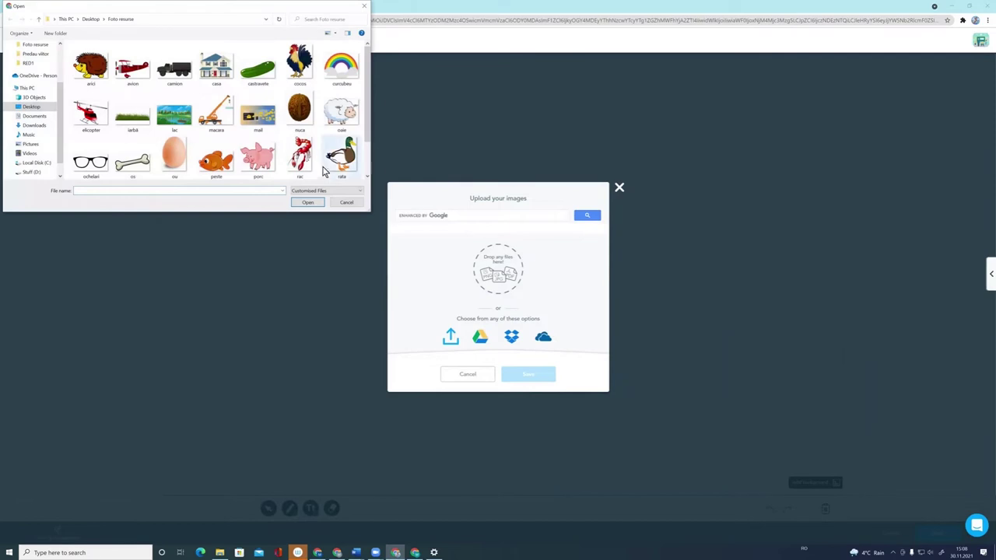
left_click(339, 159)
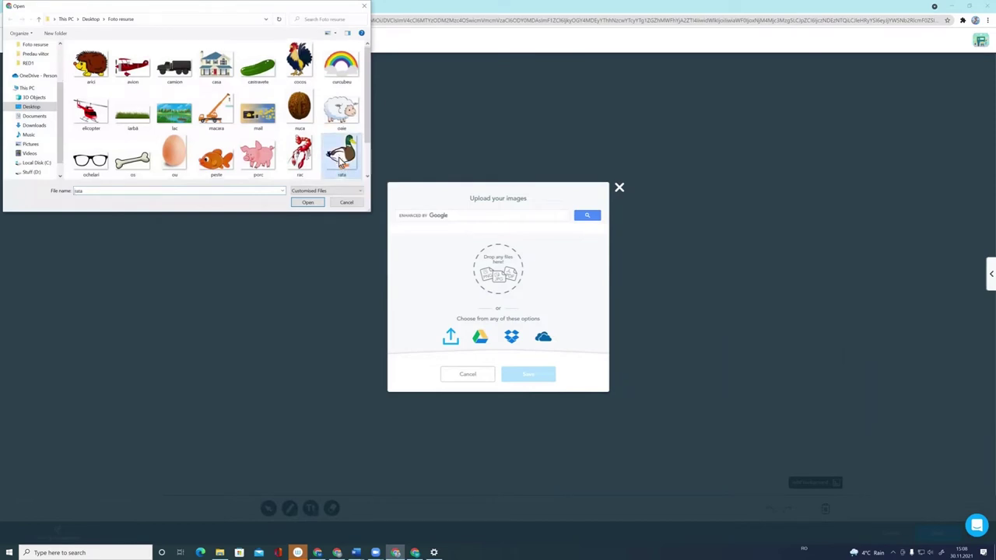
double_click(339, 158)
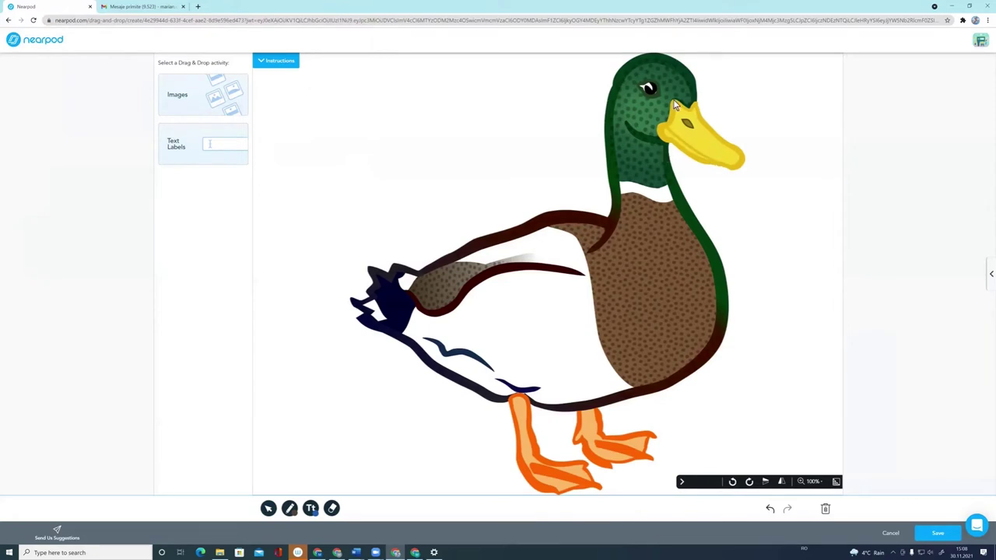
Add a draggable text label "cap" in size M to the drag-and-drop items.
left_click(220, 145)
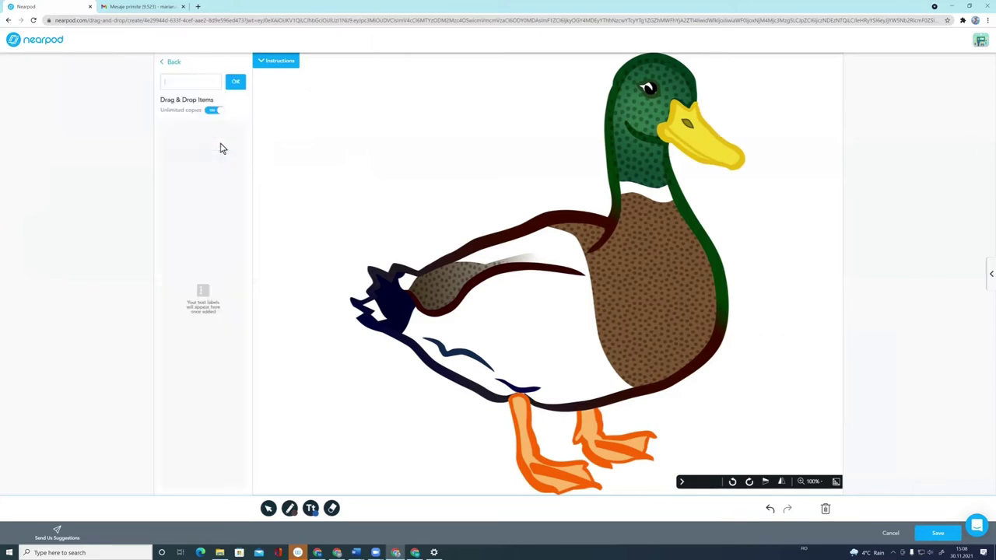
left_click(169, 62)
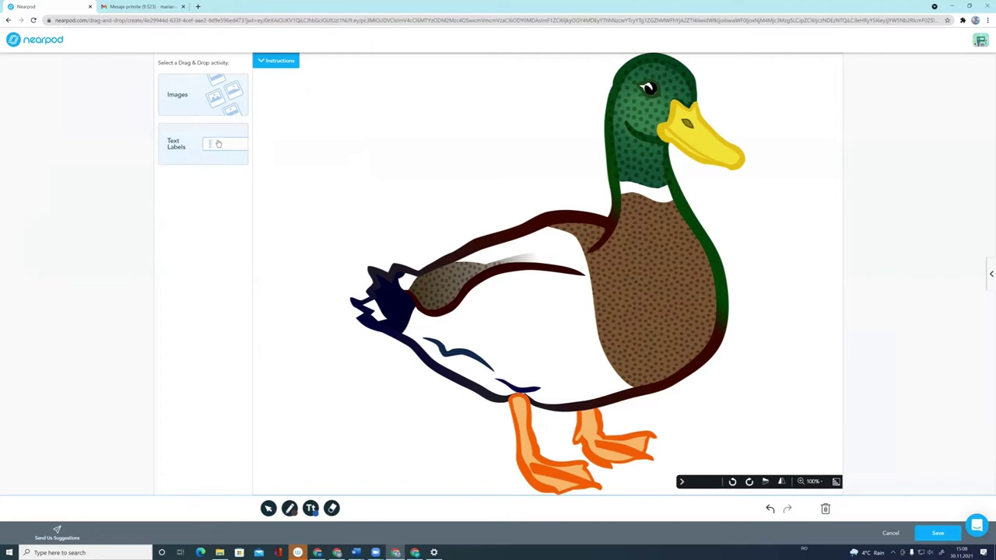
left_click(212, 146)
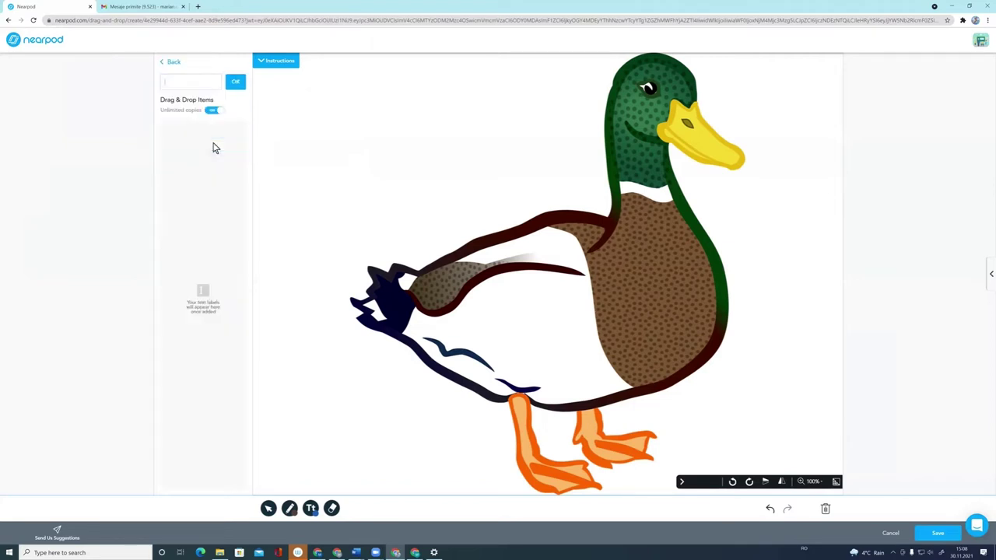
left_click(184, 82)
left_click(235, 82)
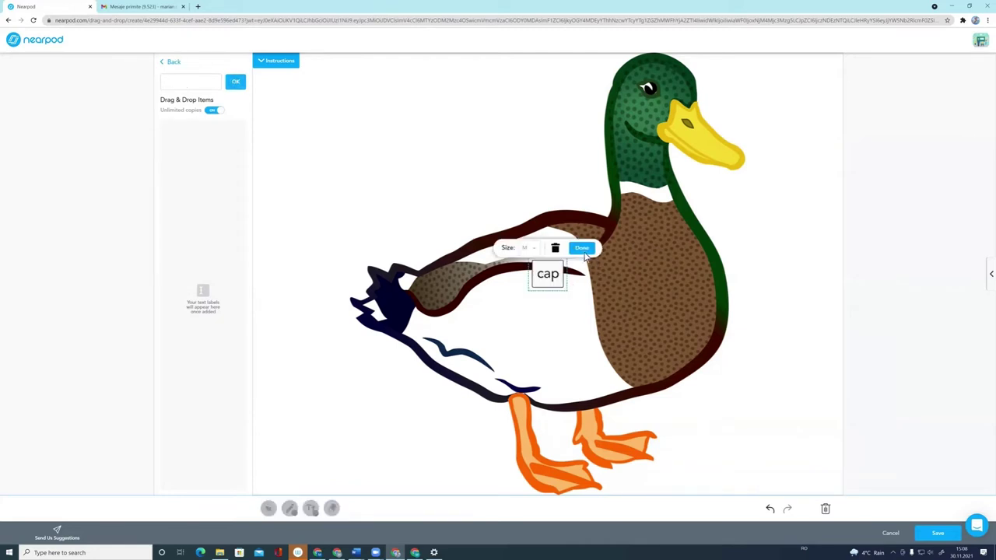
left_click(533, 249)
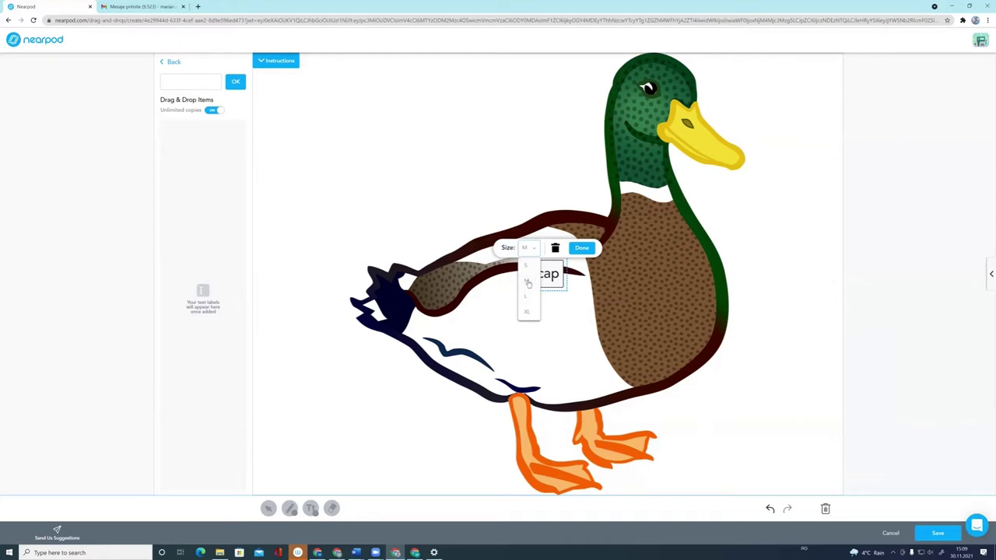
left_click(527, 283)
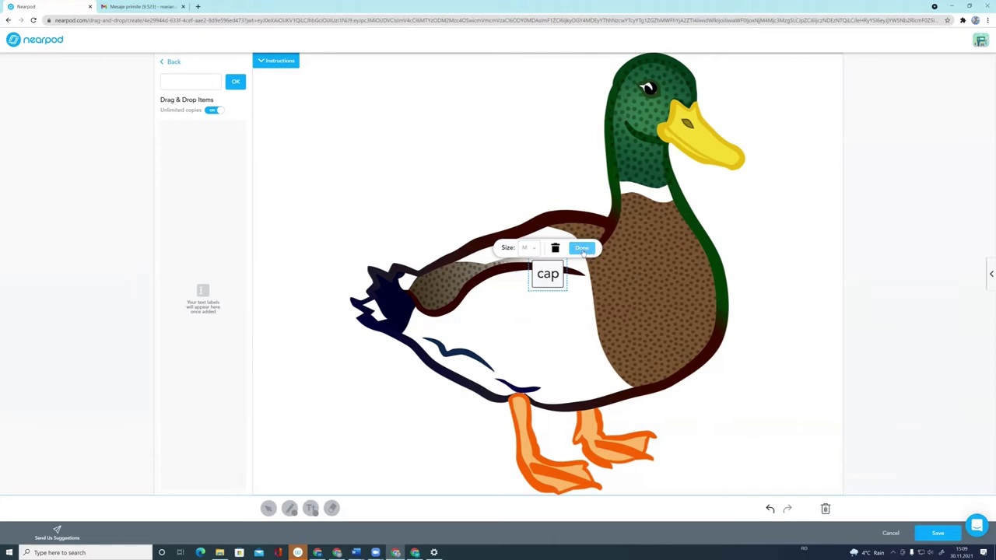
left_click(584, 249)
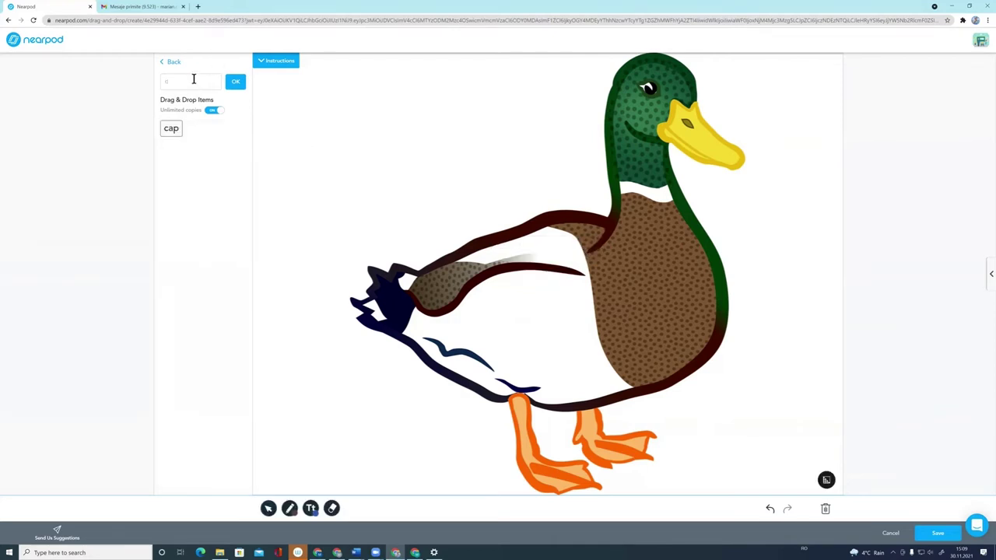
Add the draggable text labels "cioc" and "trunchi" to the drag-and-drop items.
left_click(235, 83)
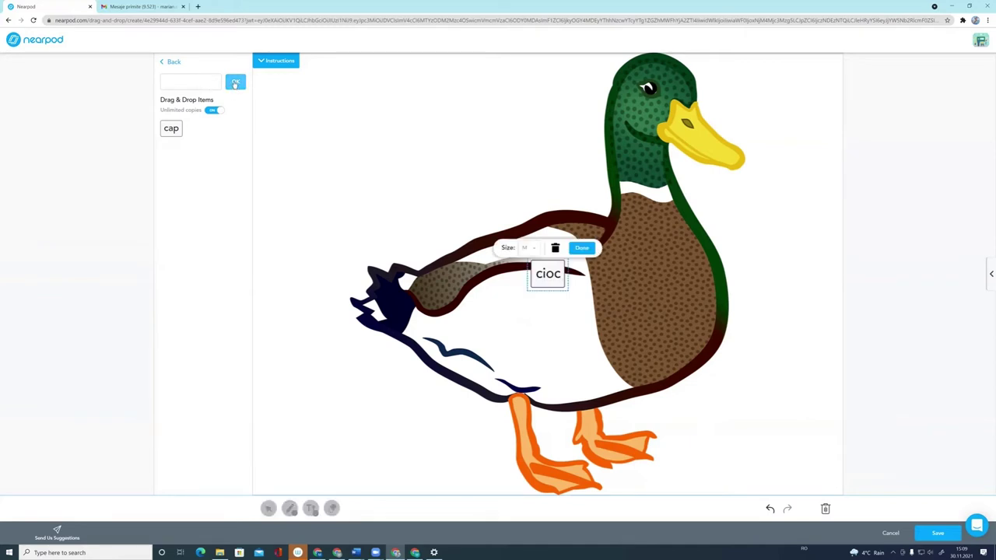
left_click(582, 248)
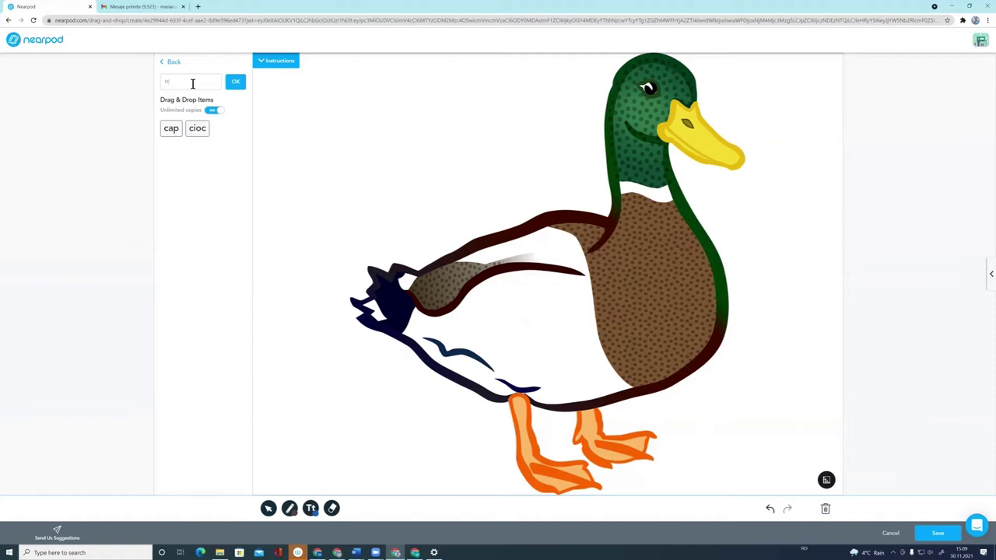
left_click(192, 83)
type("trunchi")
left_click(235, 81)
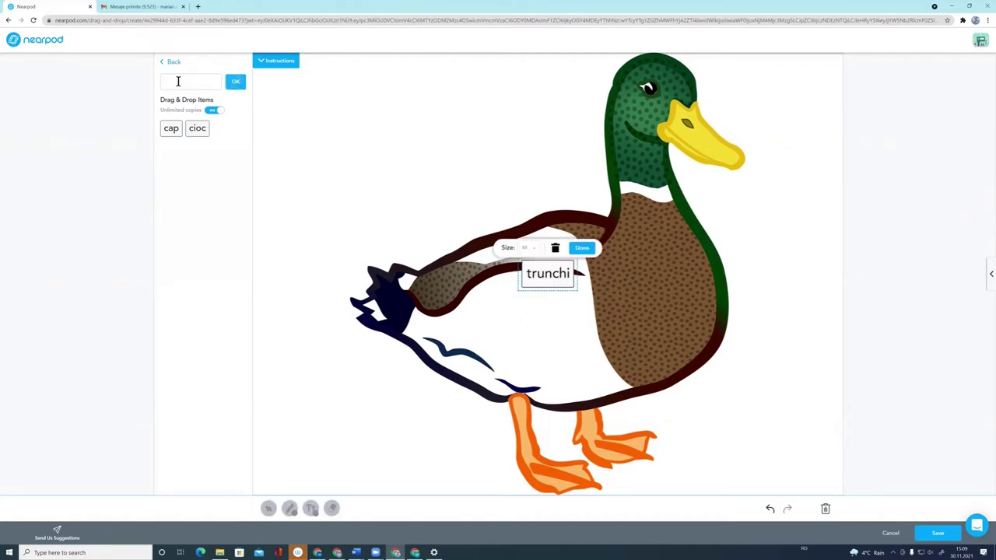
left_click(582, 248)
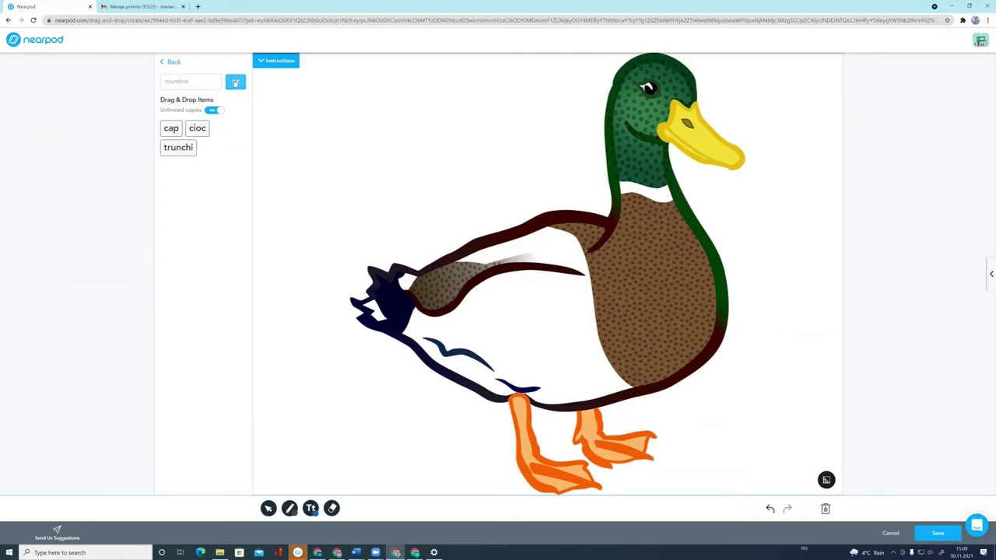
Add the draggable text labels "membre" and "aripi" to the drag-and-drop items.
left_click(235, 83)
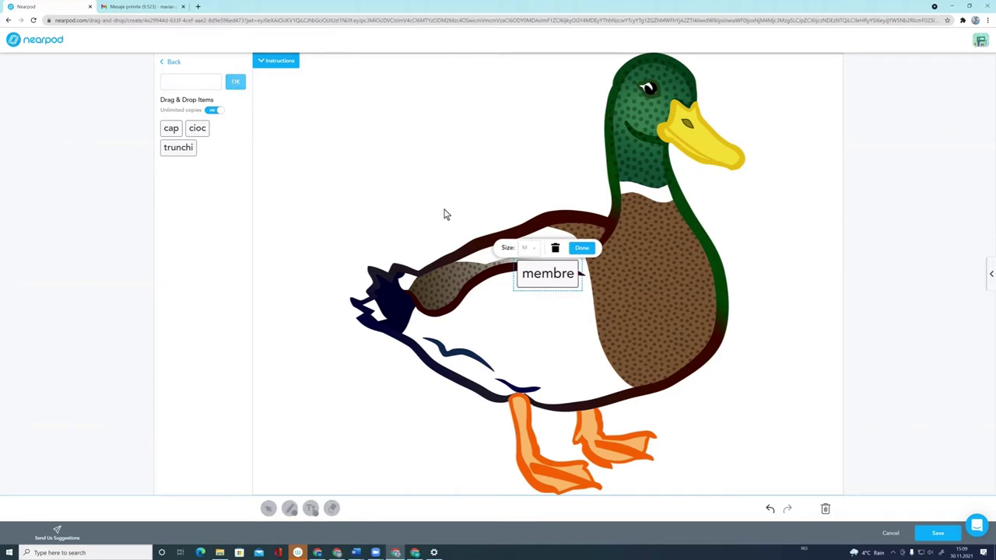
left_click(582, 247)
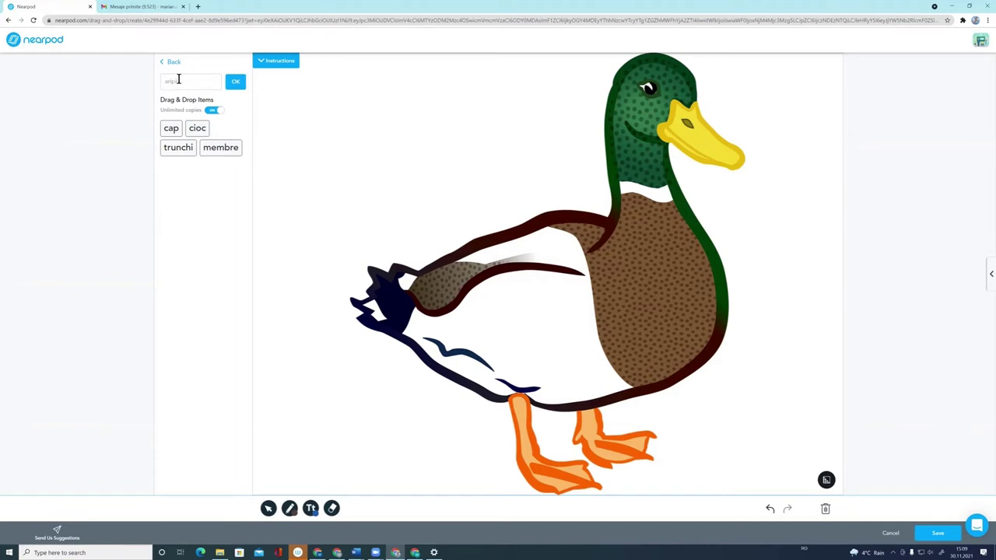
left_click(235, 84)
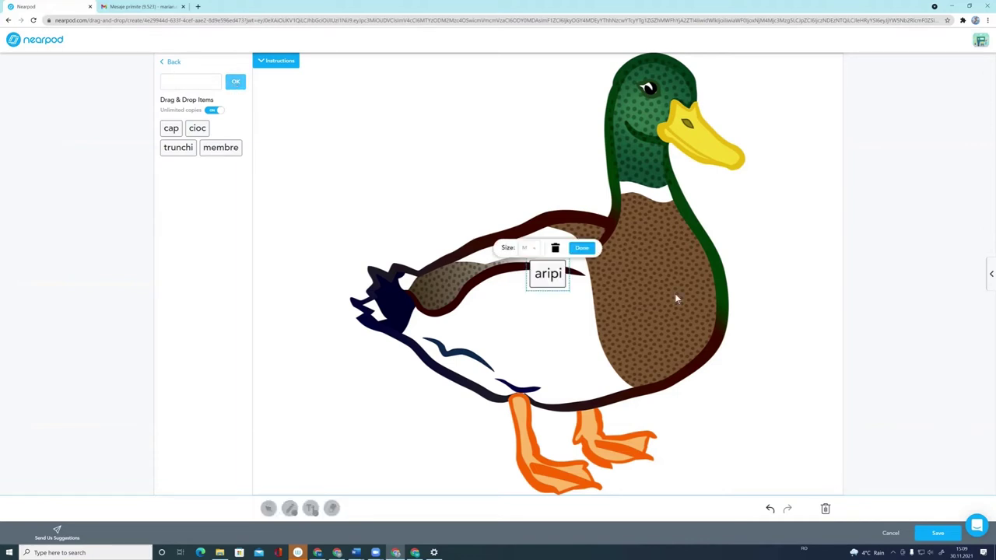